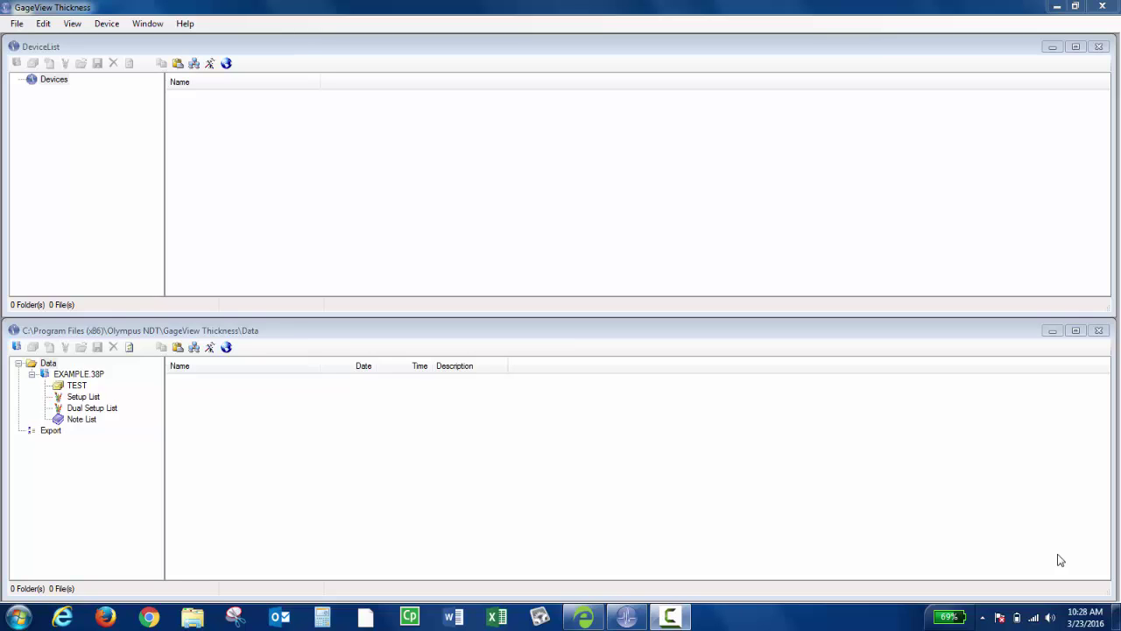
# - List the surveys in the TEST folder of EXAMPLE.38P, showing the TEST survey dated 03/23/2016
pyautogui.click(77, 388)
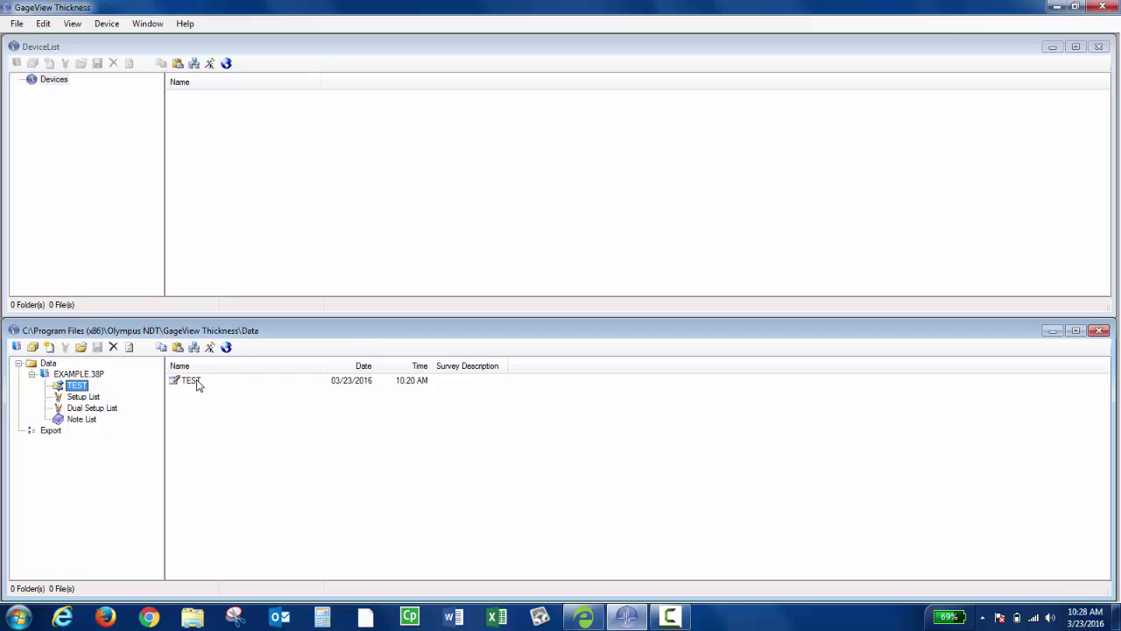
# - Add the 38DL PLUS gauge to the configured devices through Device > Configure
pyautogui.click(107, 24)
pyautogui.click(127, 74)
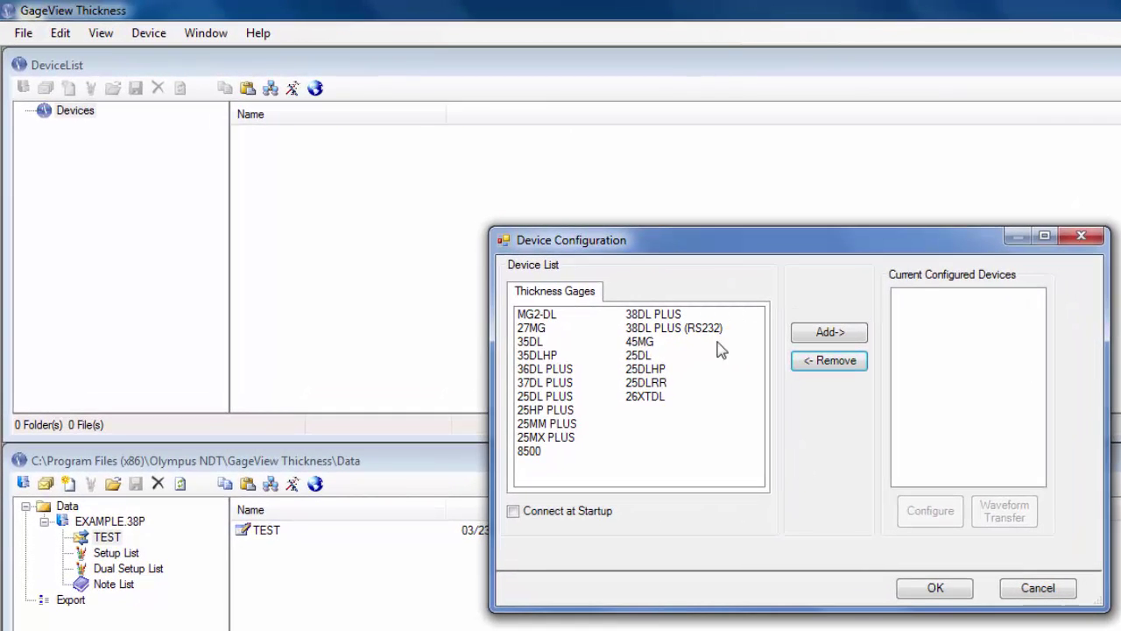
pyautogui.click(679, 317)
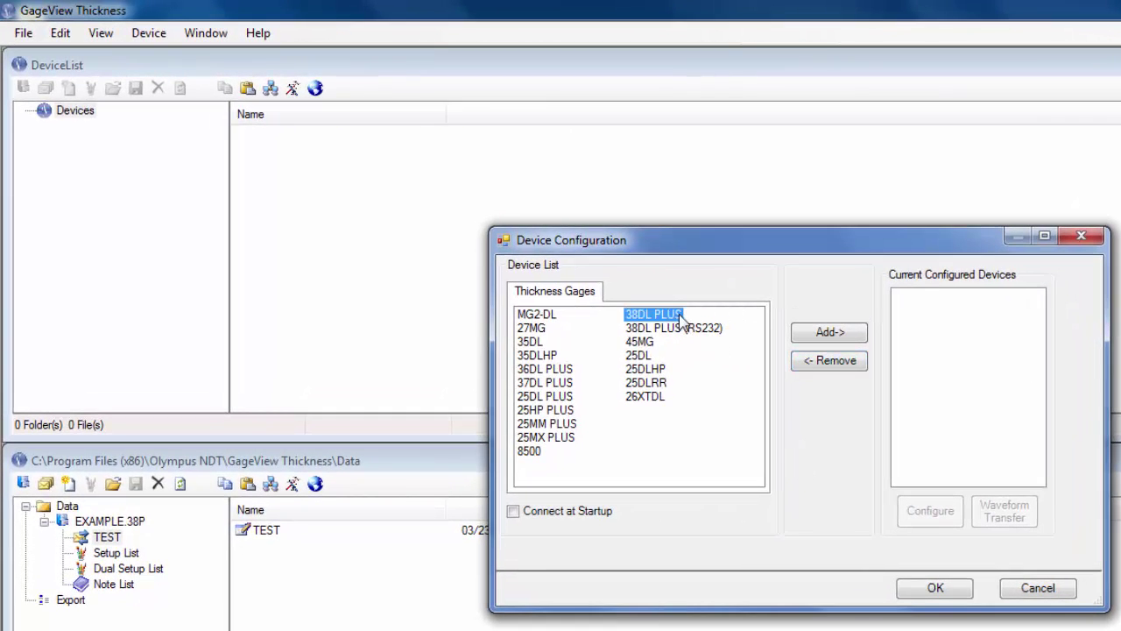
pyautogui.click(828, 336)
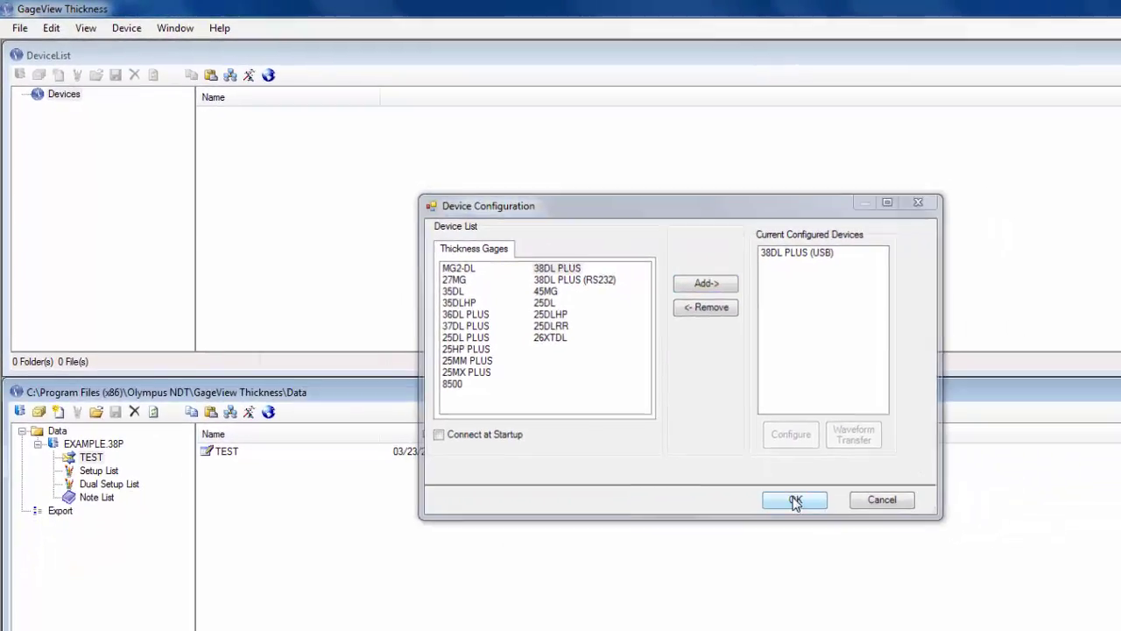
pyautogui.click(795, 501)
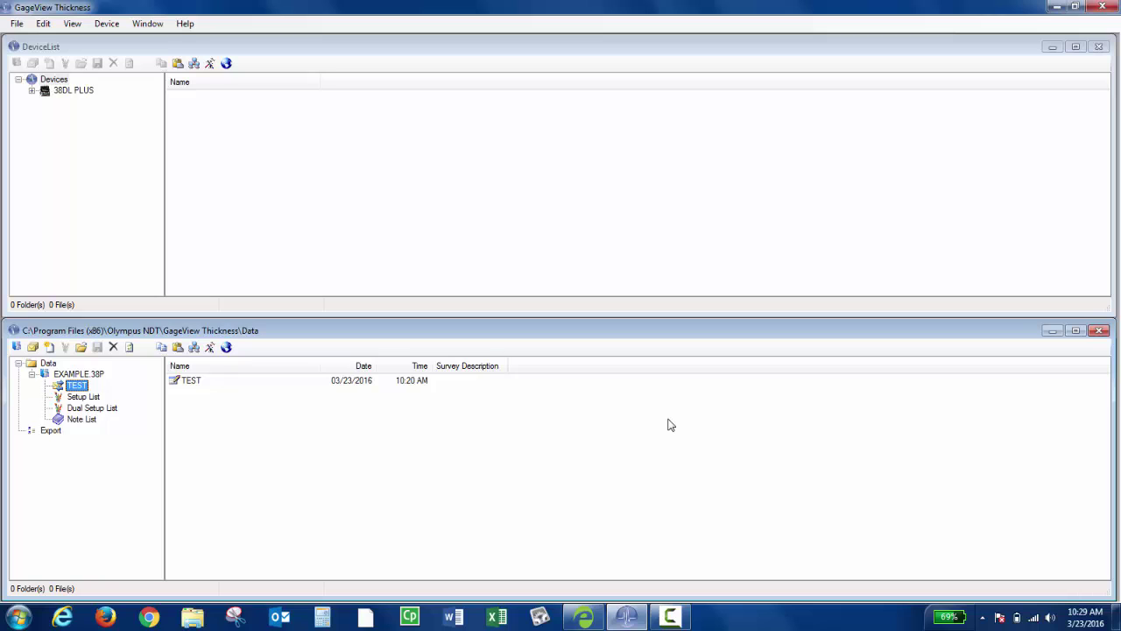
# - Drag the TEST survey from the PC data onto the 38DL PLUS, beside NONAME00
pyautogui.click(73, 90)
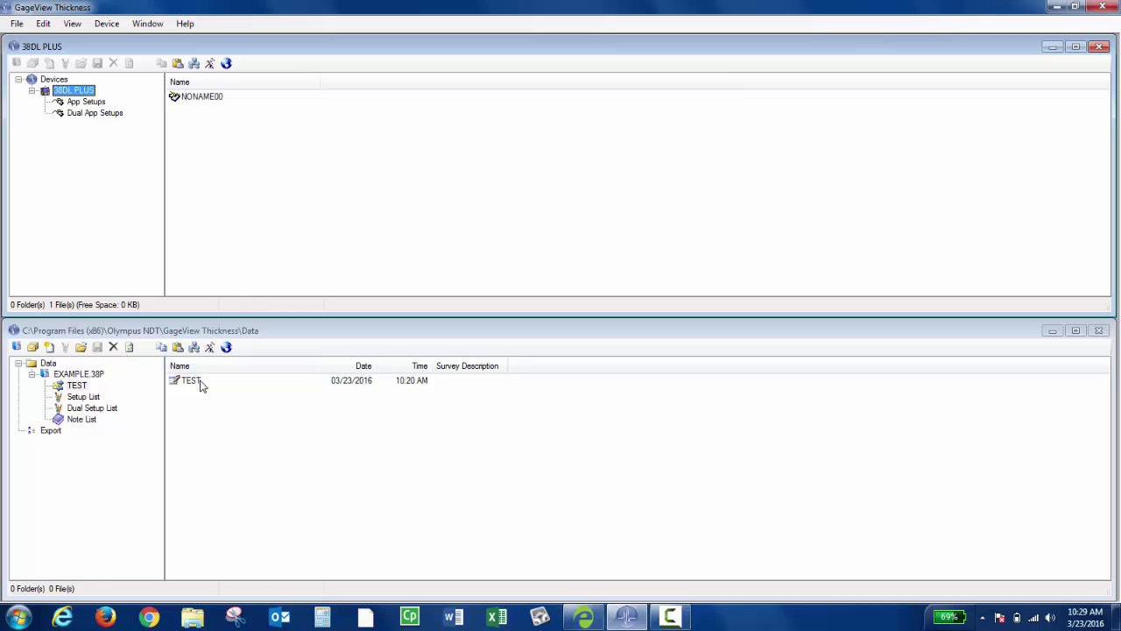
pyautogui.click(201, 387)
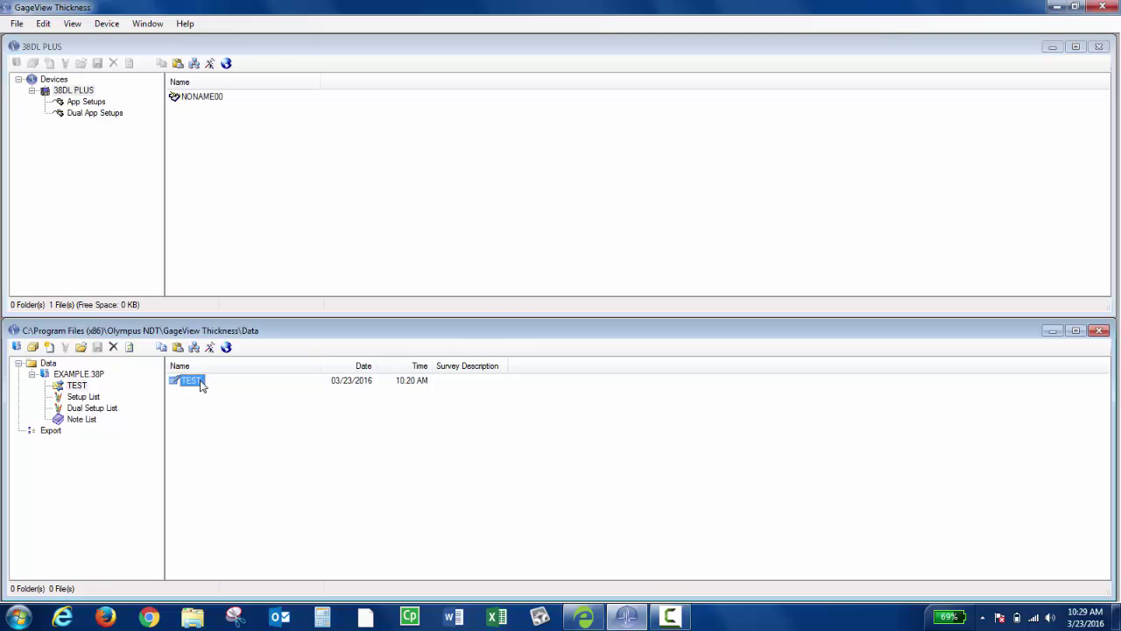
pyautogui.moveTo(200, 386); pyautogui.dragTo(246, 179)
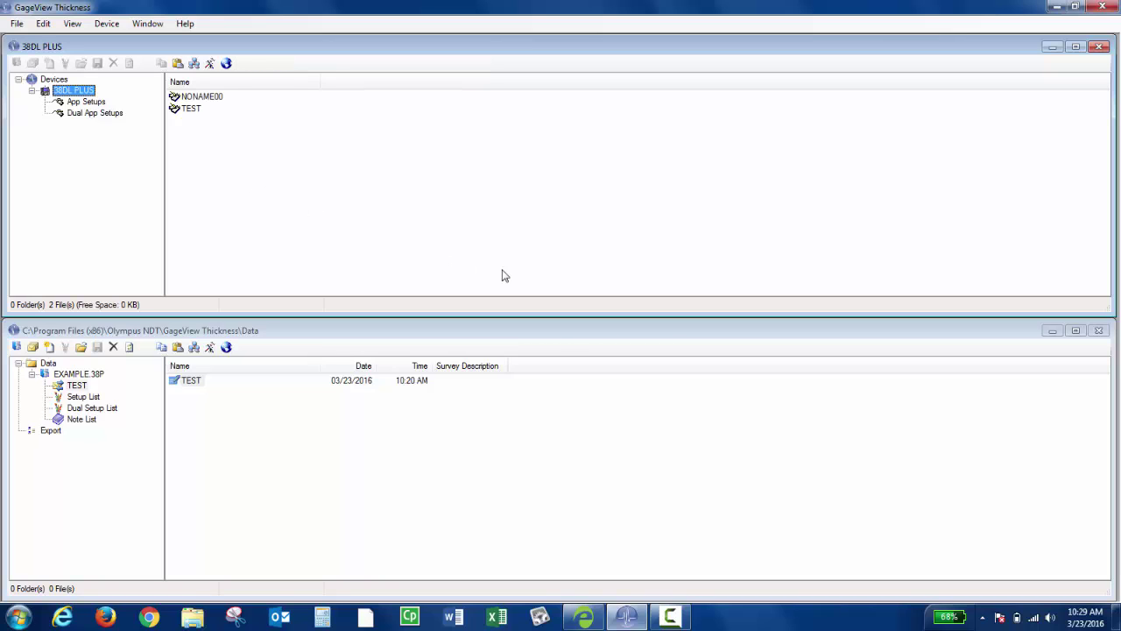
pyautogui.click(585, 619)
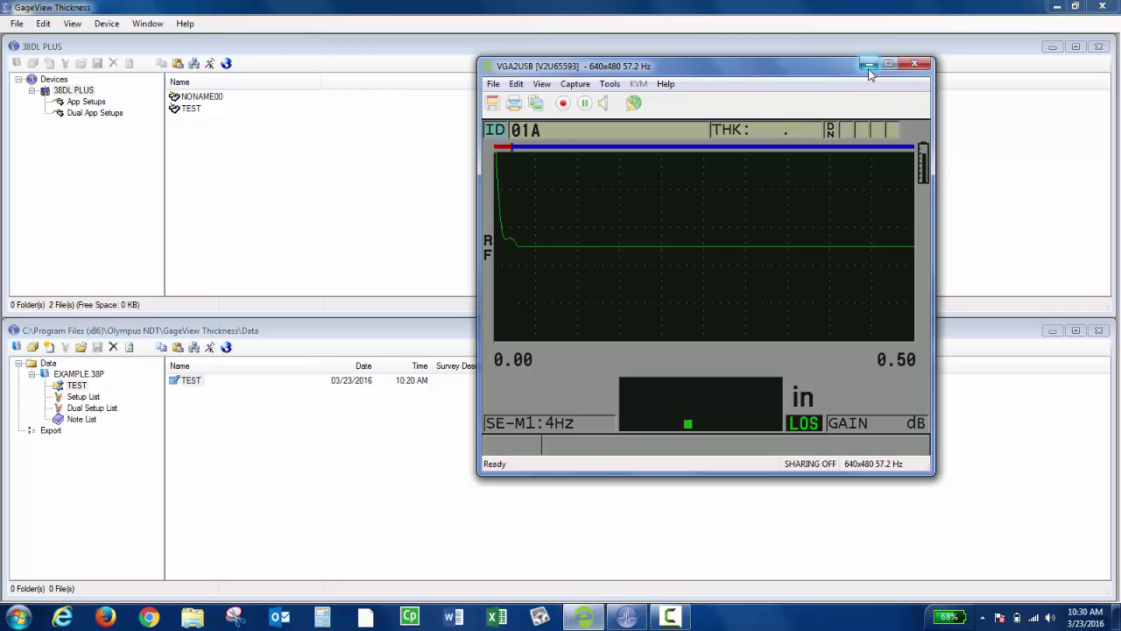
pyautogui.click(868, 65)
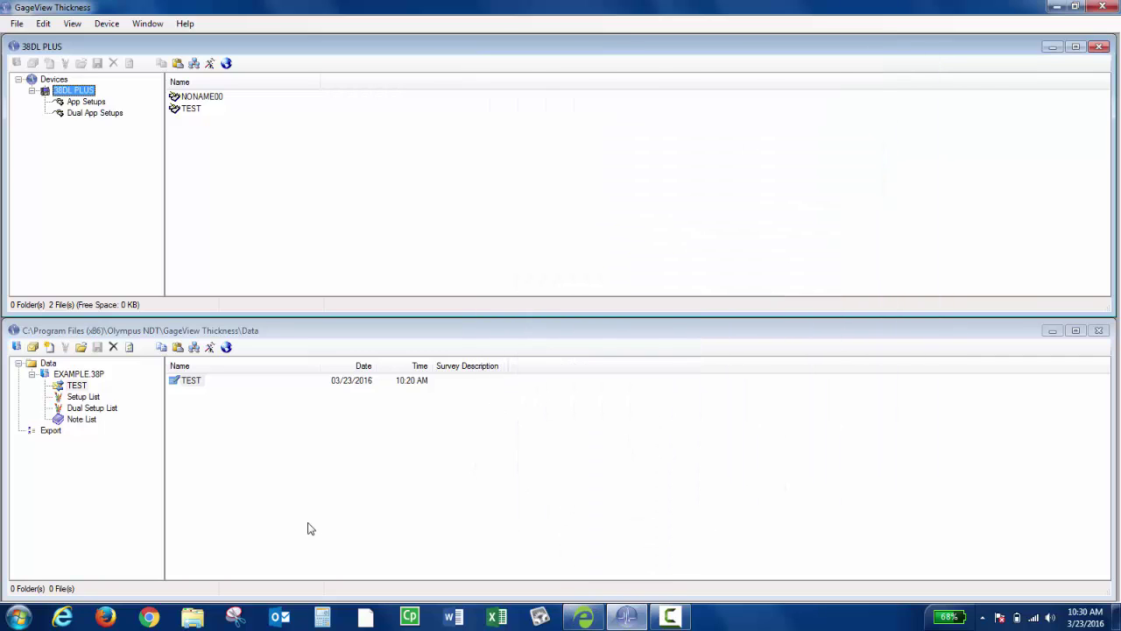
pyautogui.click(280, 494)
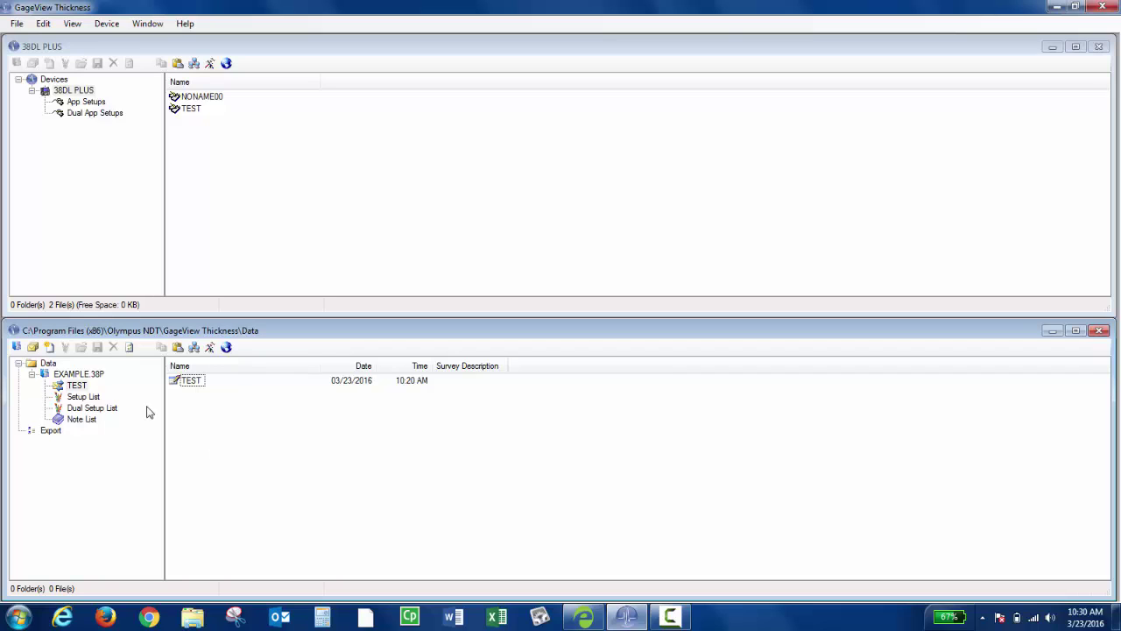
# - Create a new survey named TEST2 in the TEST folder
pyautogui.click(78, 387)
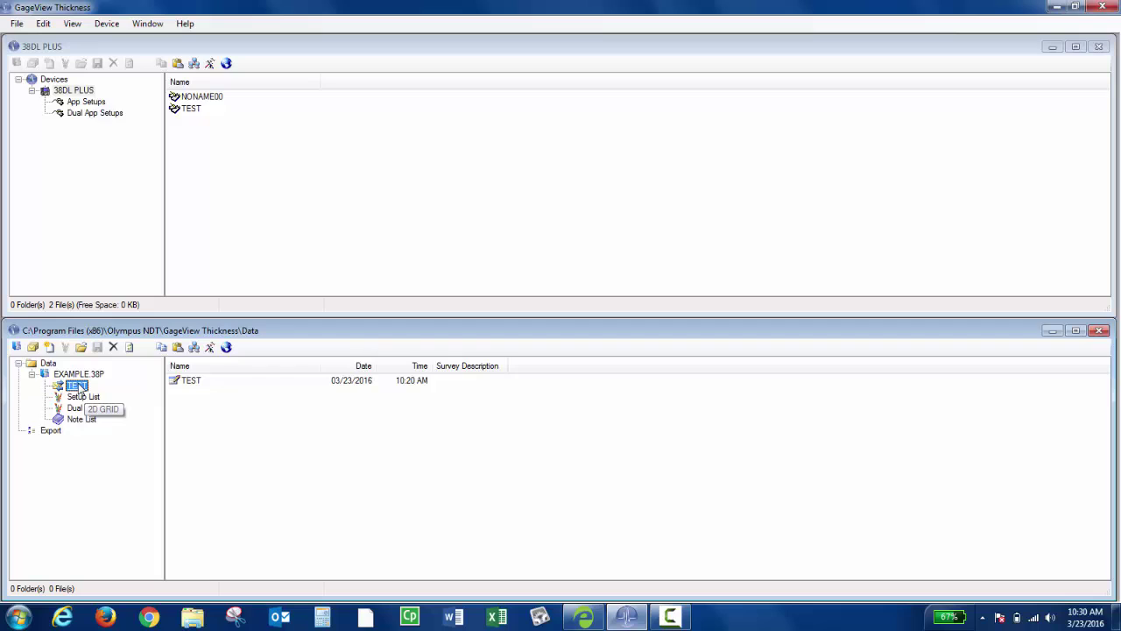
pyautogui.click(50, 348)
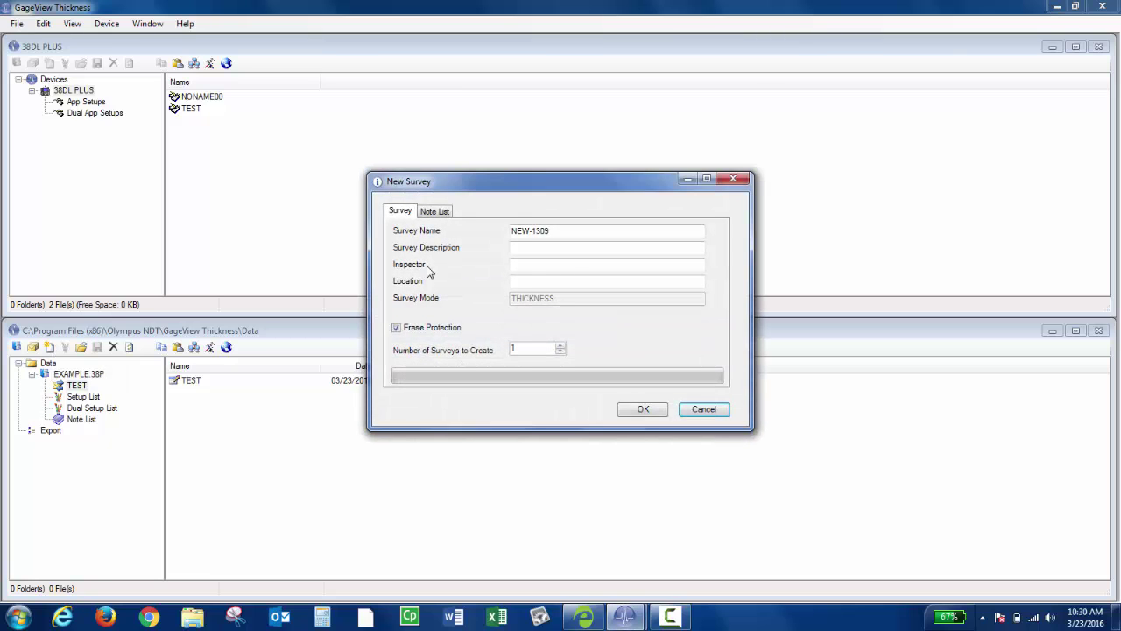
pyautogui.moveTo(552, 230); pyautogui.dragTo(501, 231)
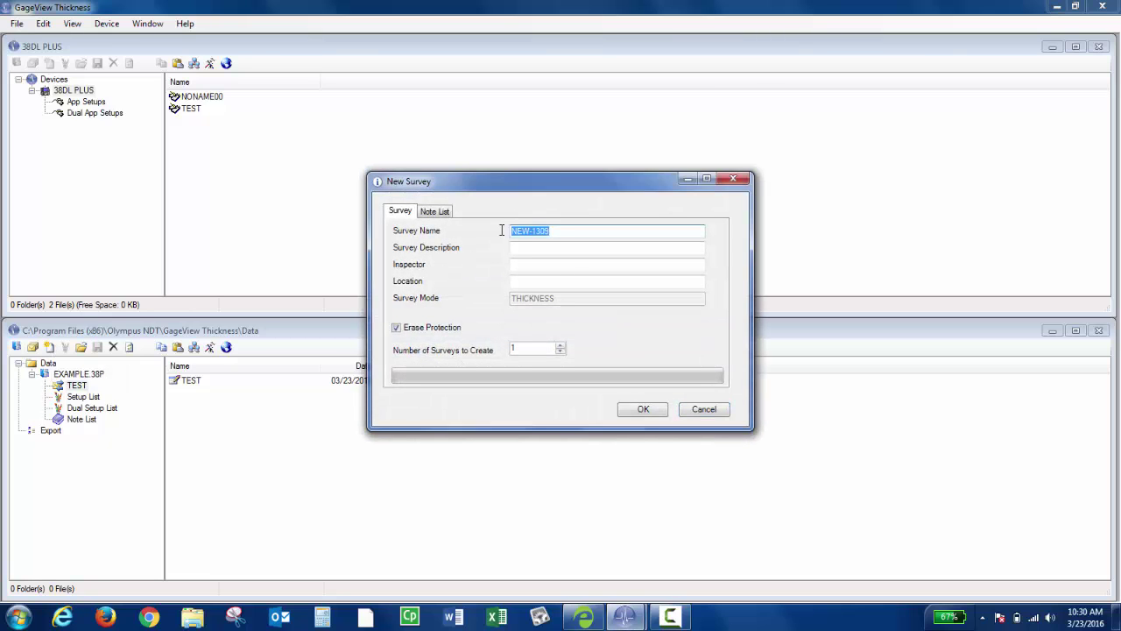
pyautogui.write('TEST2')
pyautogui.click(628, 412)
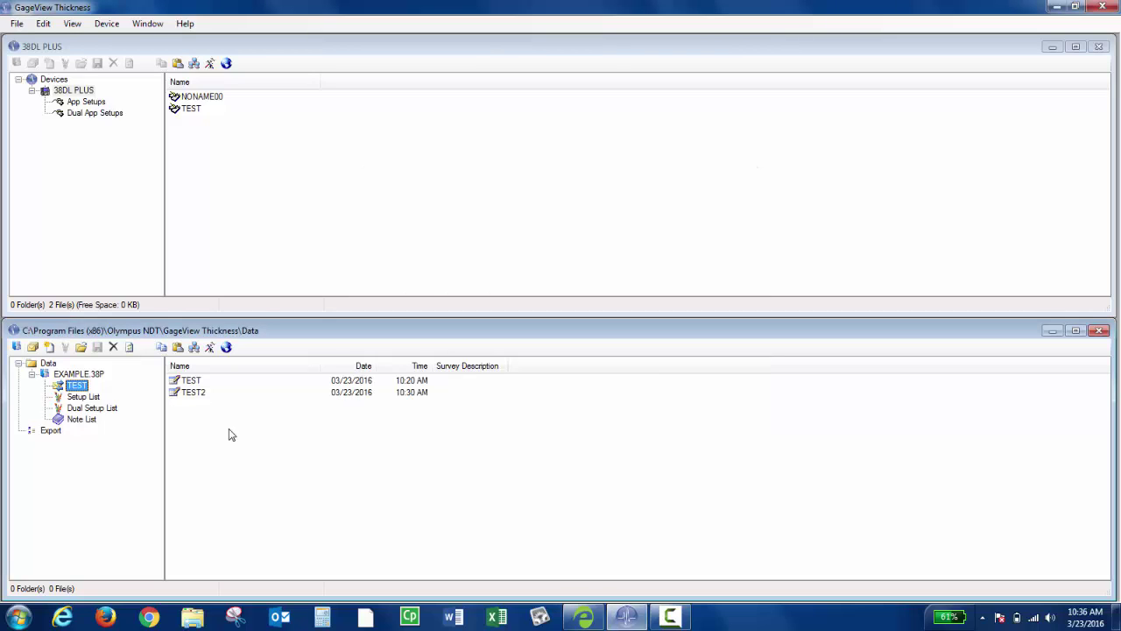
# - Create two new surveys with the base name JOB, producing JOB0 and JOB1
pyautogui.click(49, 348)
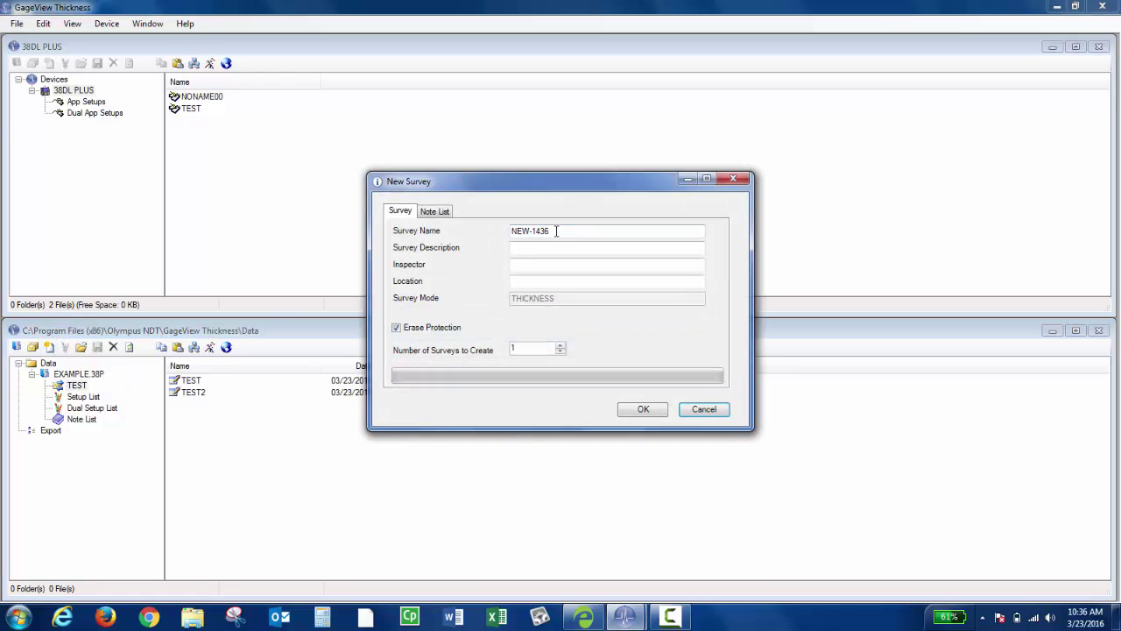
pyautogui.moveTo(557, 230); pyautogui.dragTo(466, 241)
pyautogui.write('JOB')
pyautogui.click(561, 345)
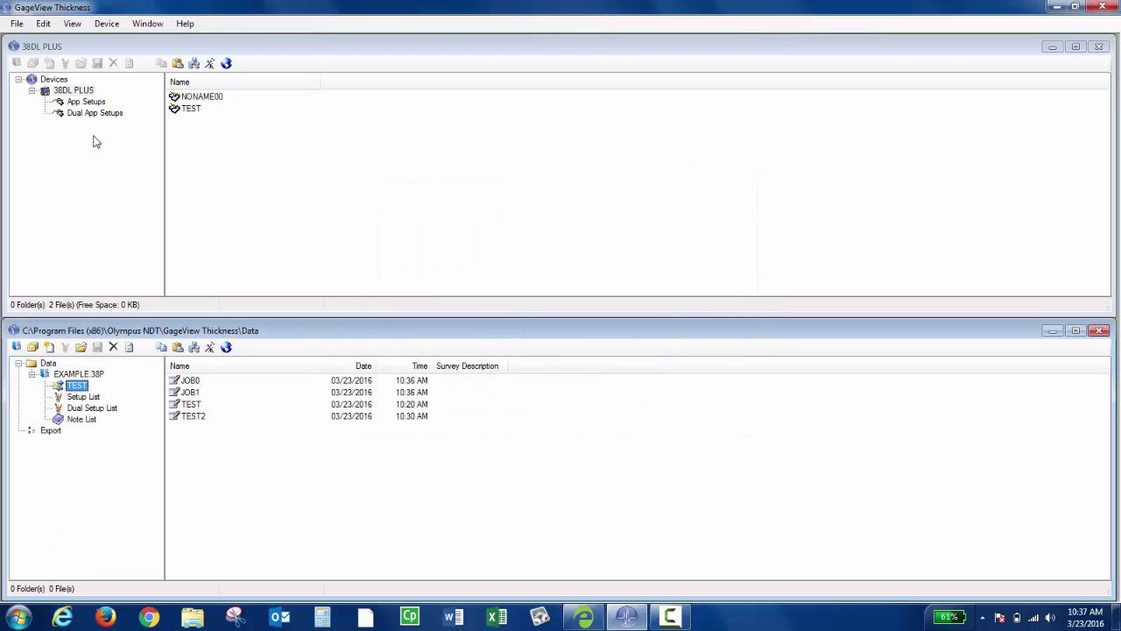
pyautogui.click(44, 24)
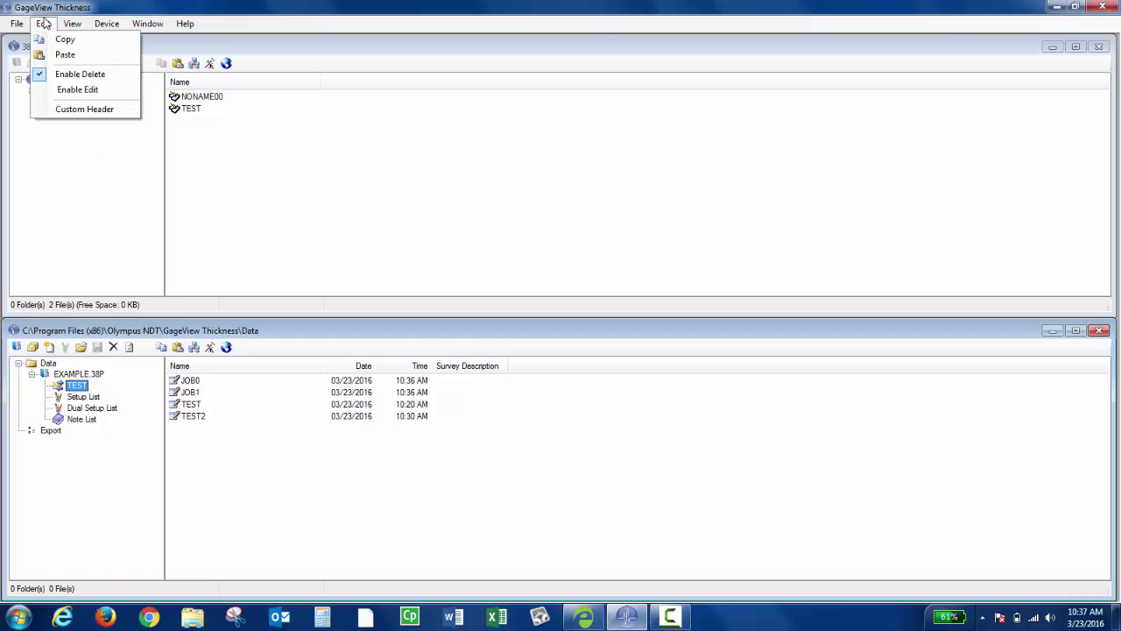
pyautogui.click(70, 90)
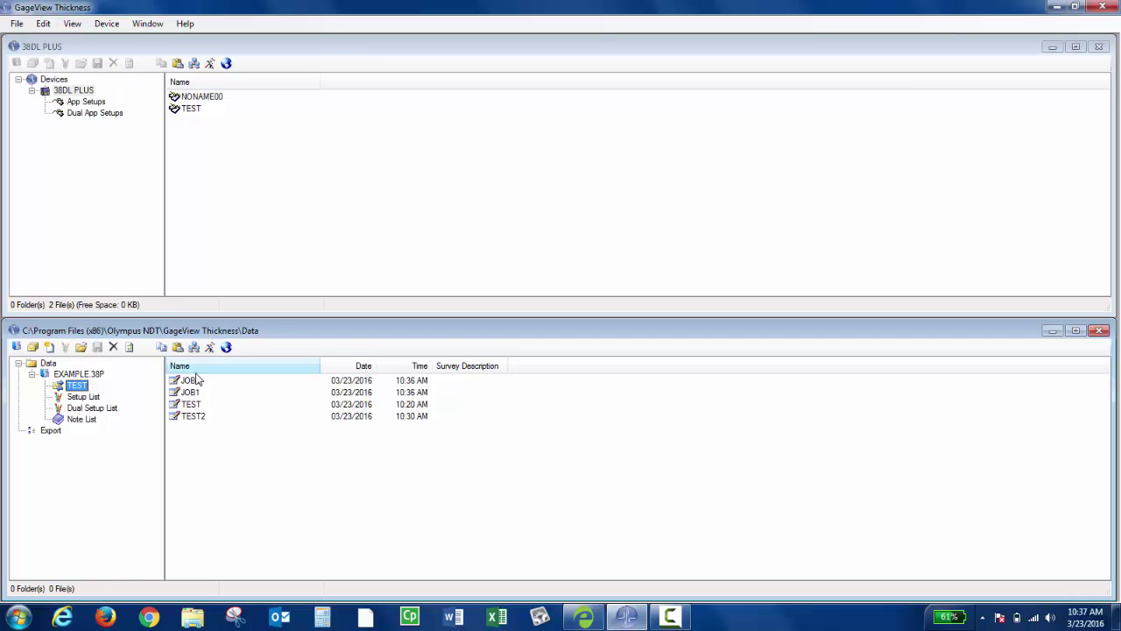
pyautogui.click(195, 381)
pyautogui.rightClick(197, 381)
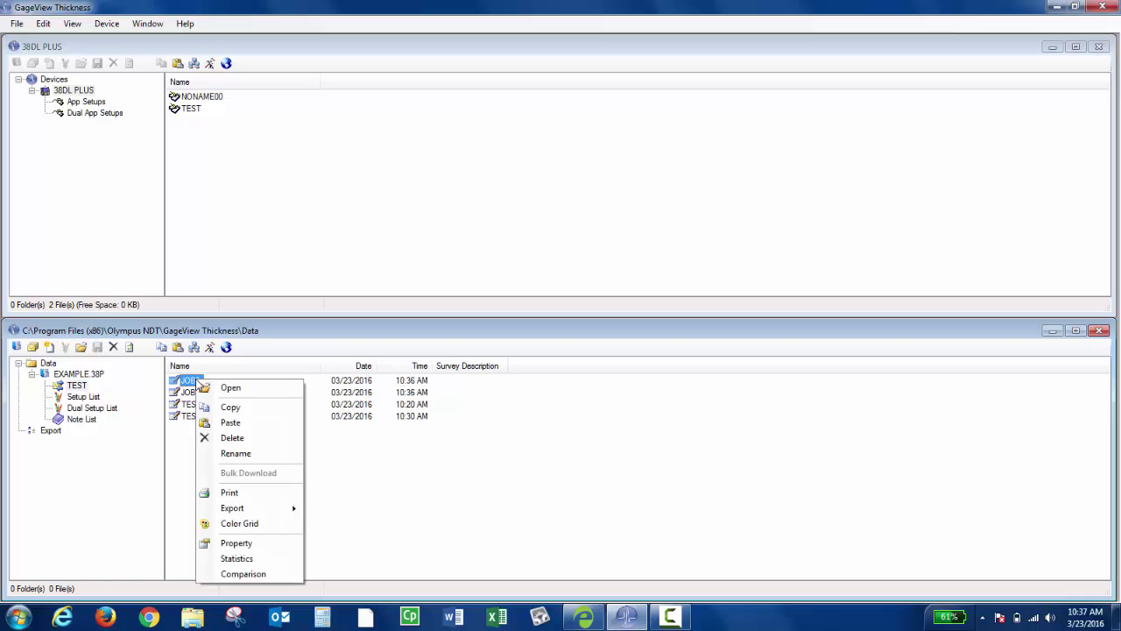
pyautogui.click(250, 453)
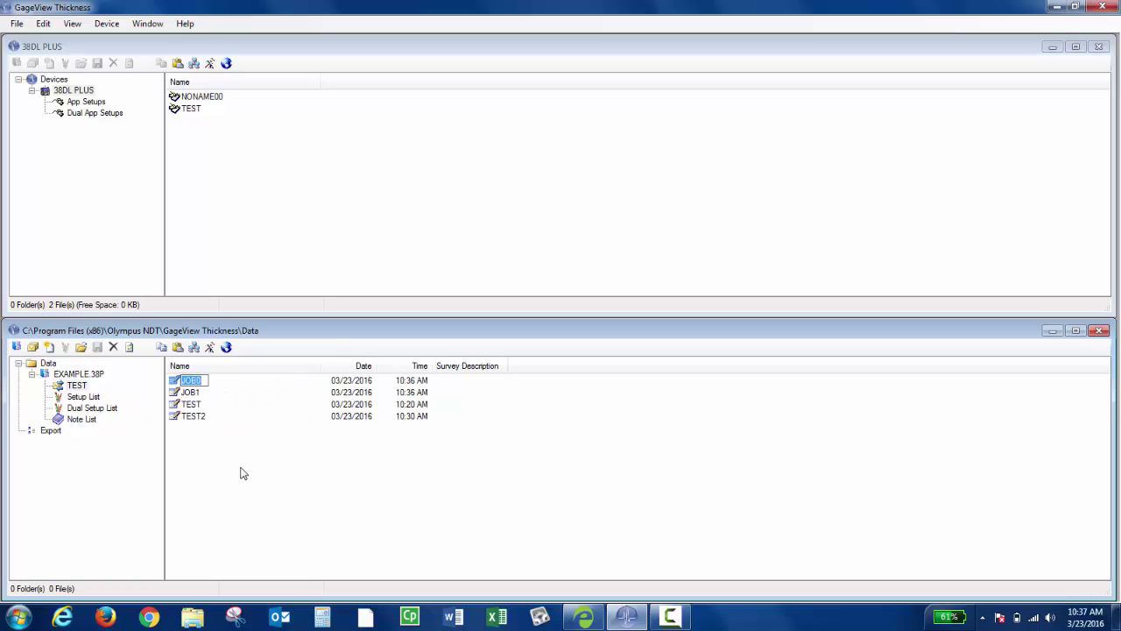
pyautogui.click(244, 473)
# - Bulk Download TEST\JOB0, TEST\JOB1 and TEST\TEST2 from EXAMPLE.38P to the 38DL PLUS
pyautogui.click(84, 376)
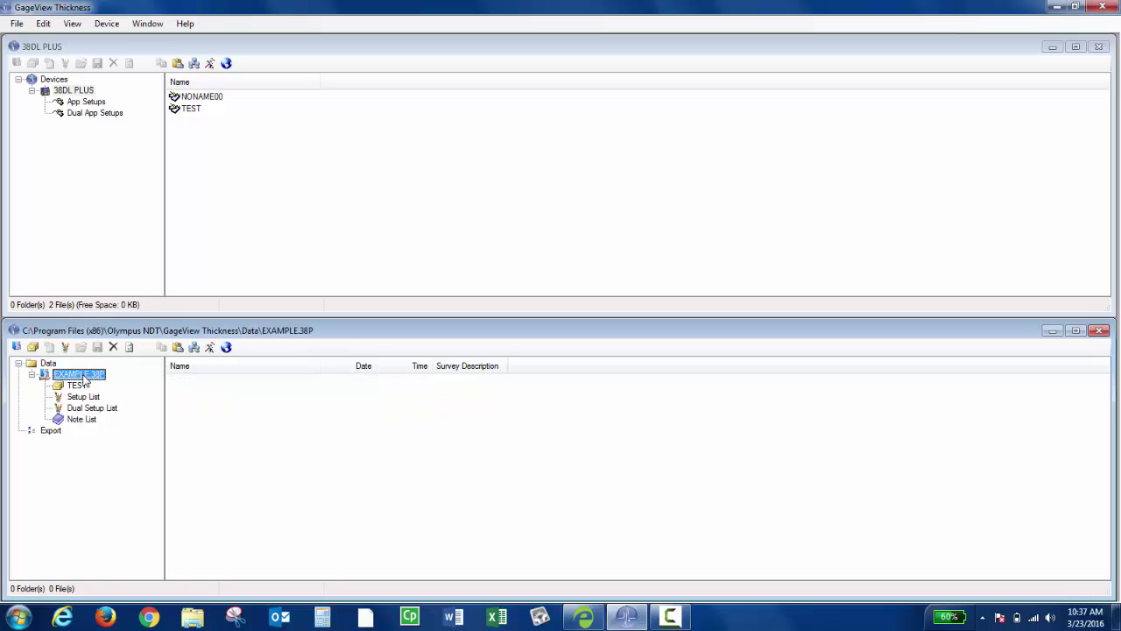
pyautogui.rightClick(85, 378)
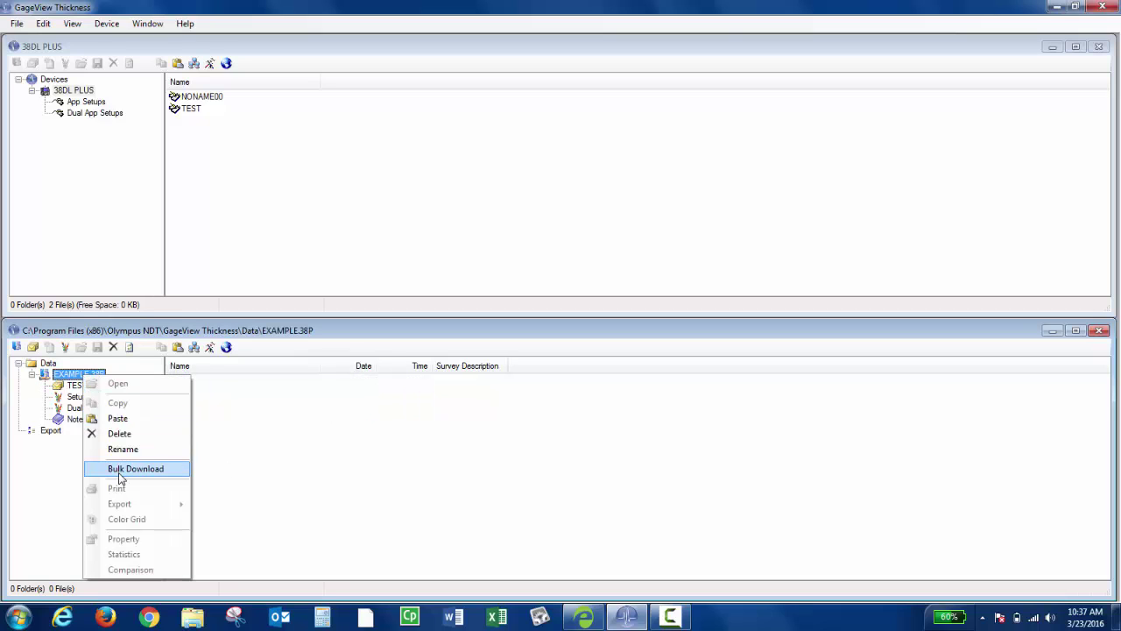
pyautogui.click(120, 477)
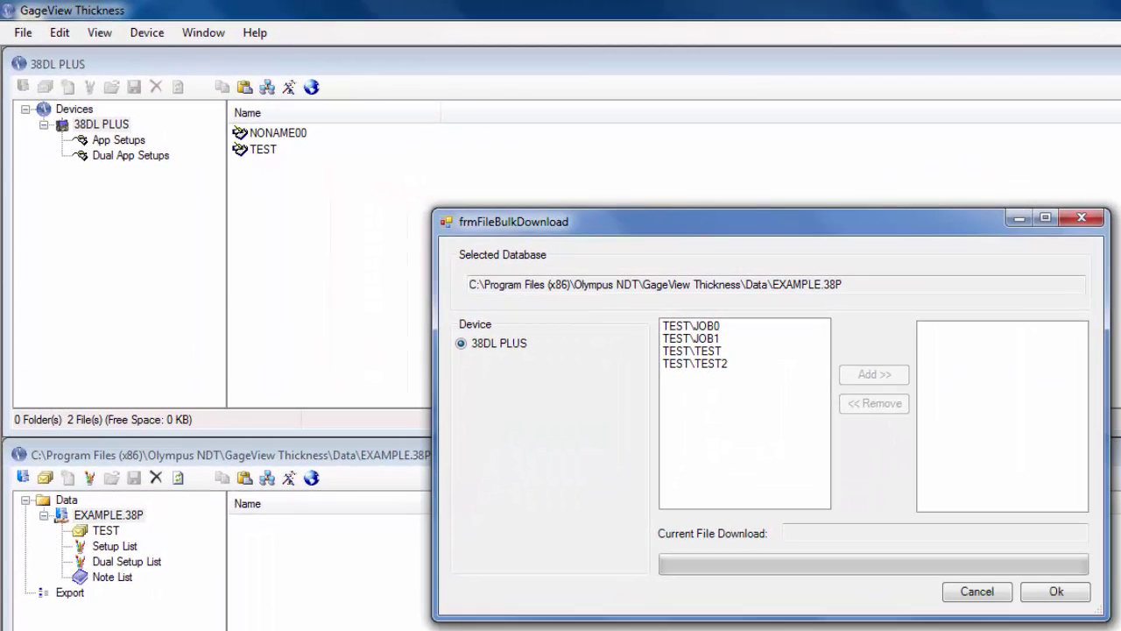
pyautogui.click(692, 327)
pyautogui.click(866, 376)
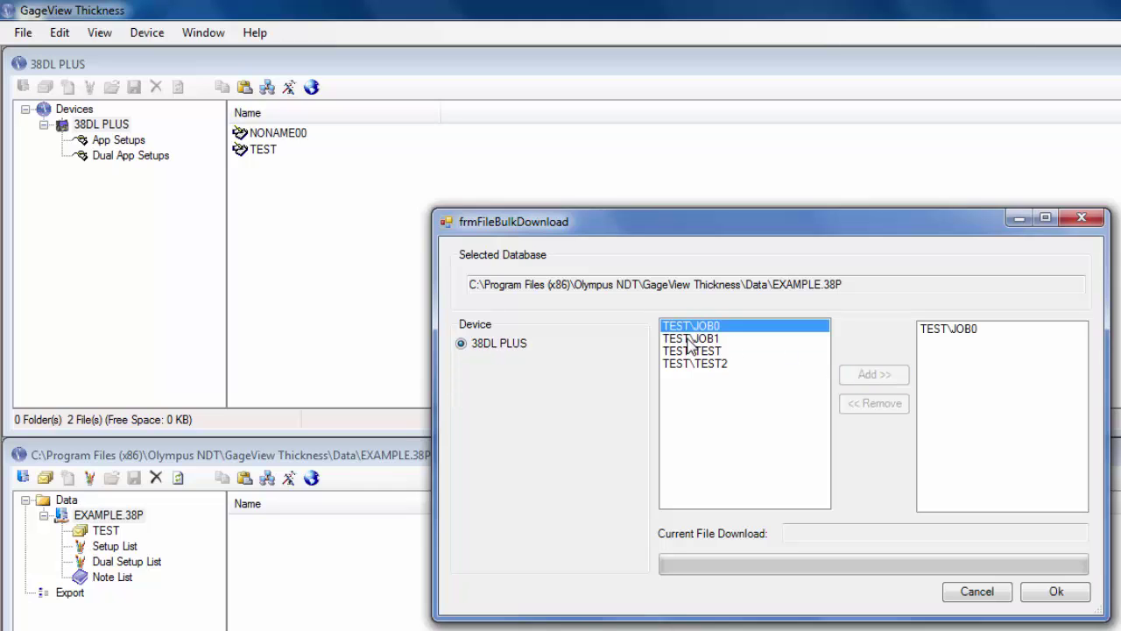
pyautogui.click(692, 339)
pyautogui.click(858, 383)
pyautogui.click(731, 363)
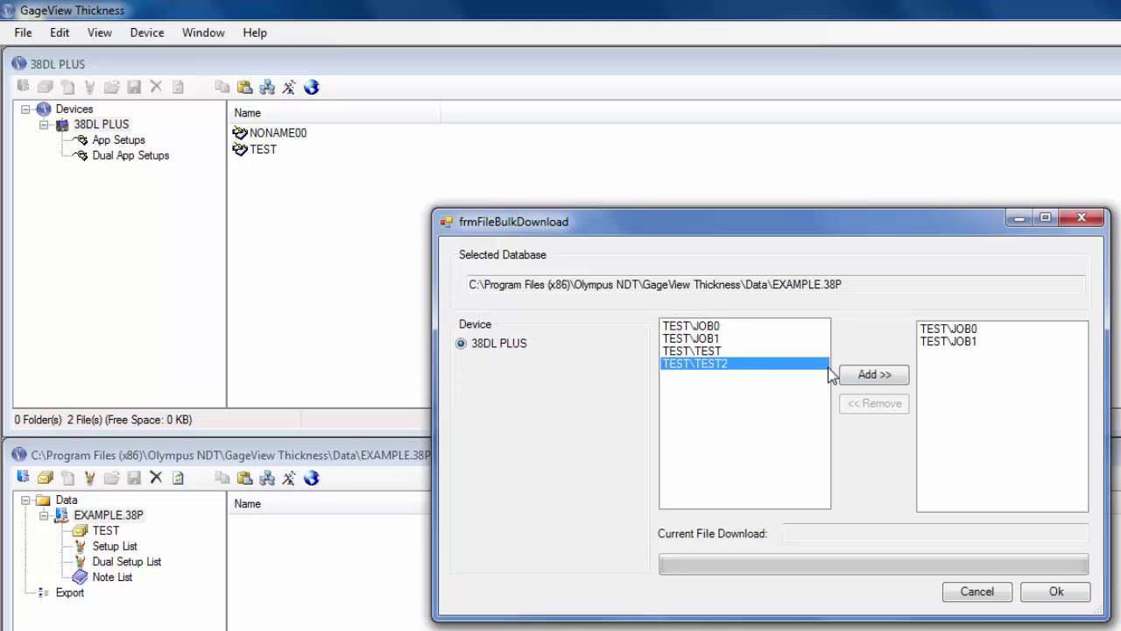
pyautogui.click(850, 375)
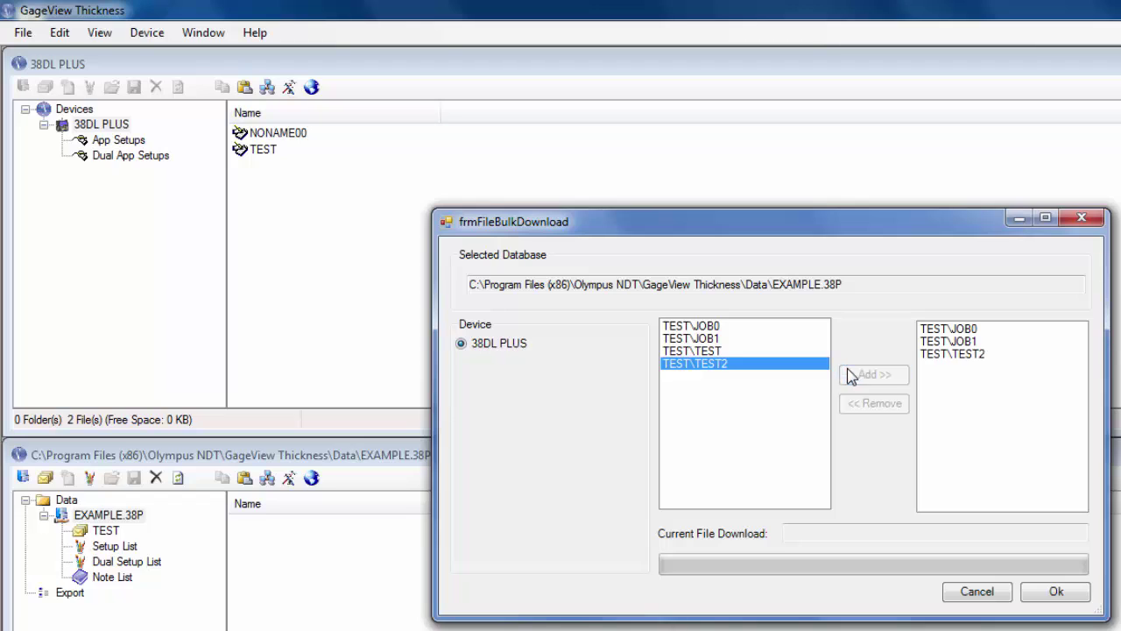
pyautogui.click(1057, 594)
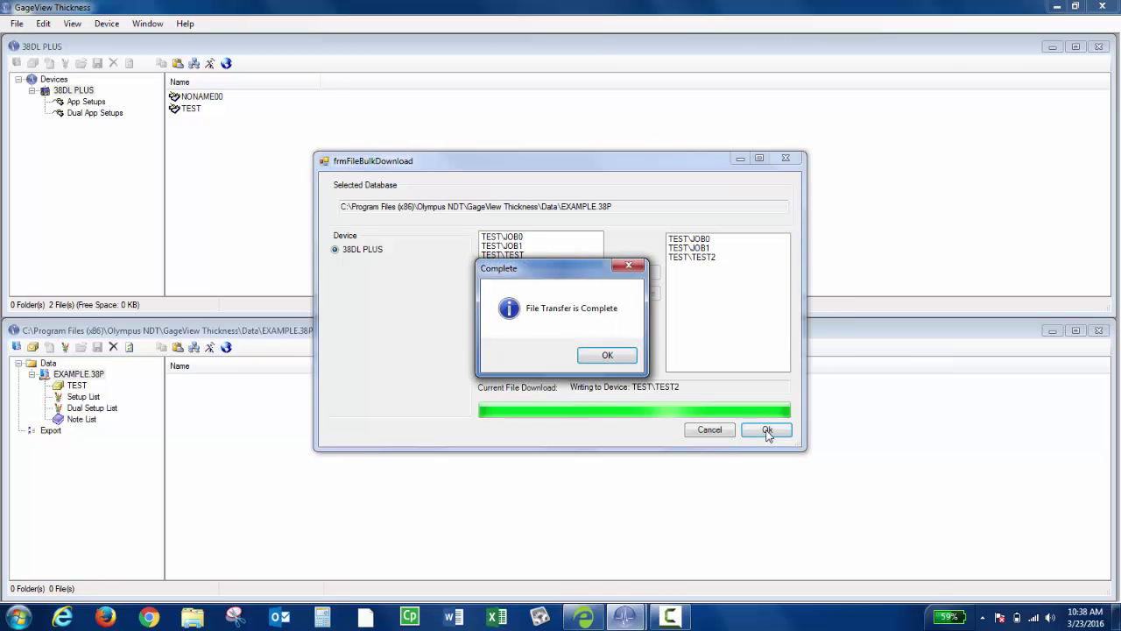
# - Dismiss the transfer-complete message and list the 38DL PLUS files: JOB0, JOB1, NONAME00, TEST, TEST2
pyautogui.click(609, 354)
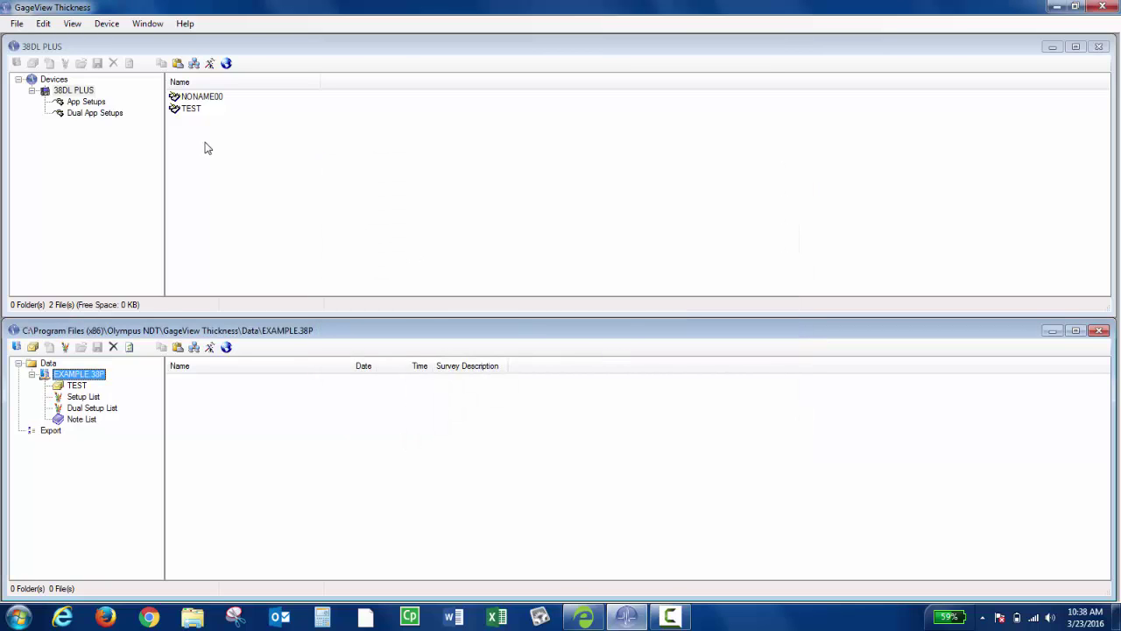
pyautogui.click(56, 79)
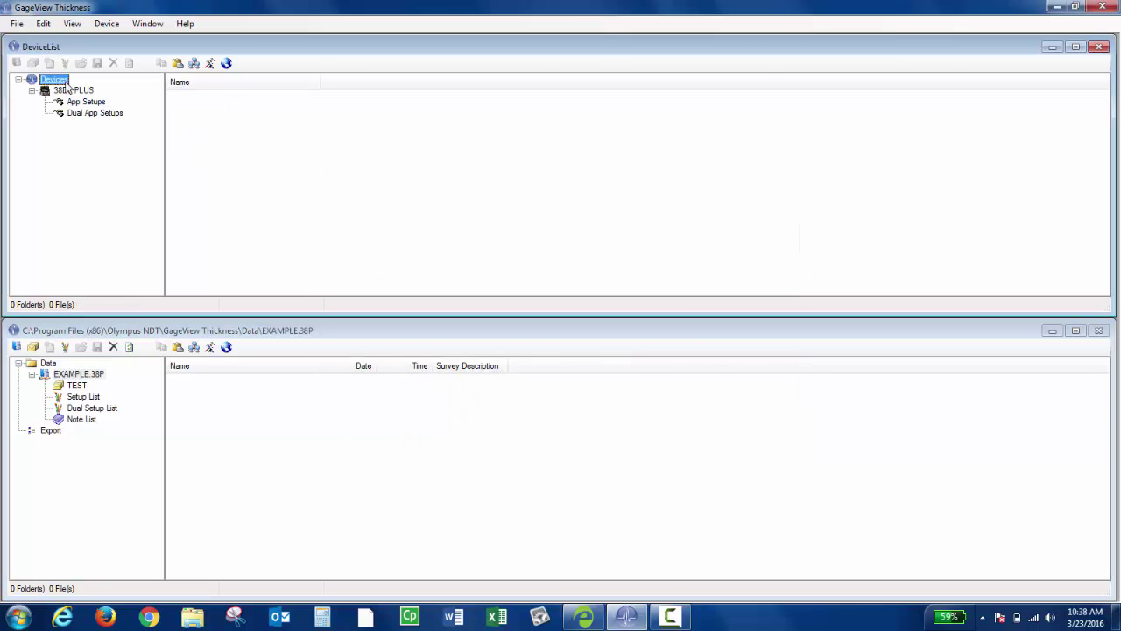
pyautogui.click(70, 92)
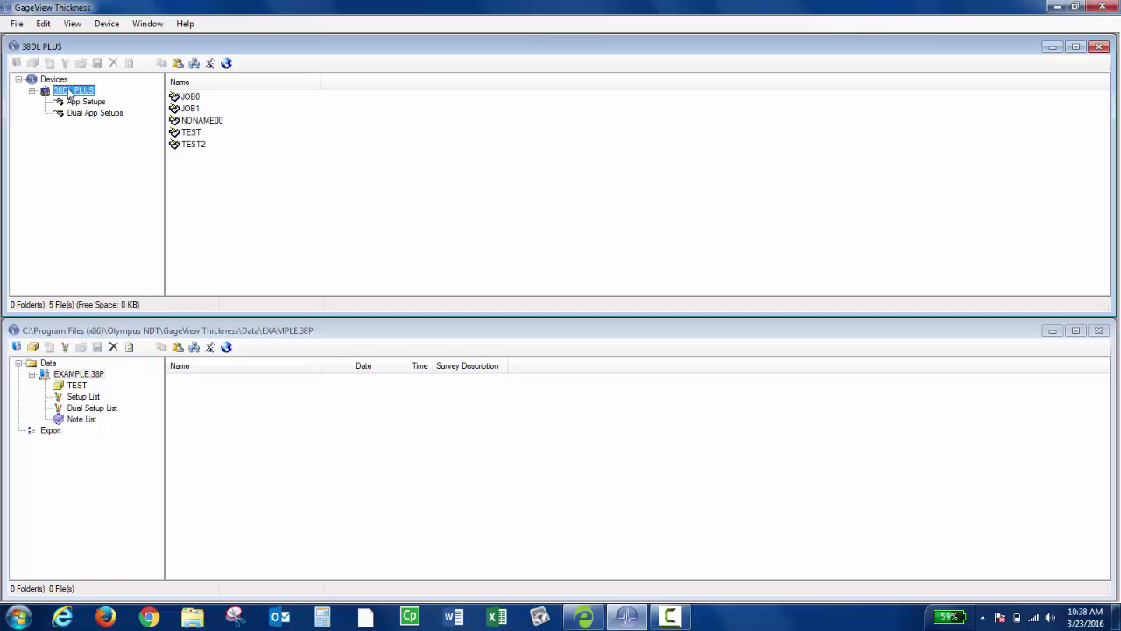